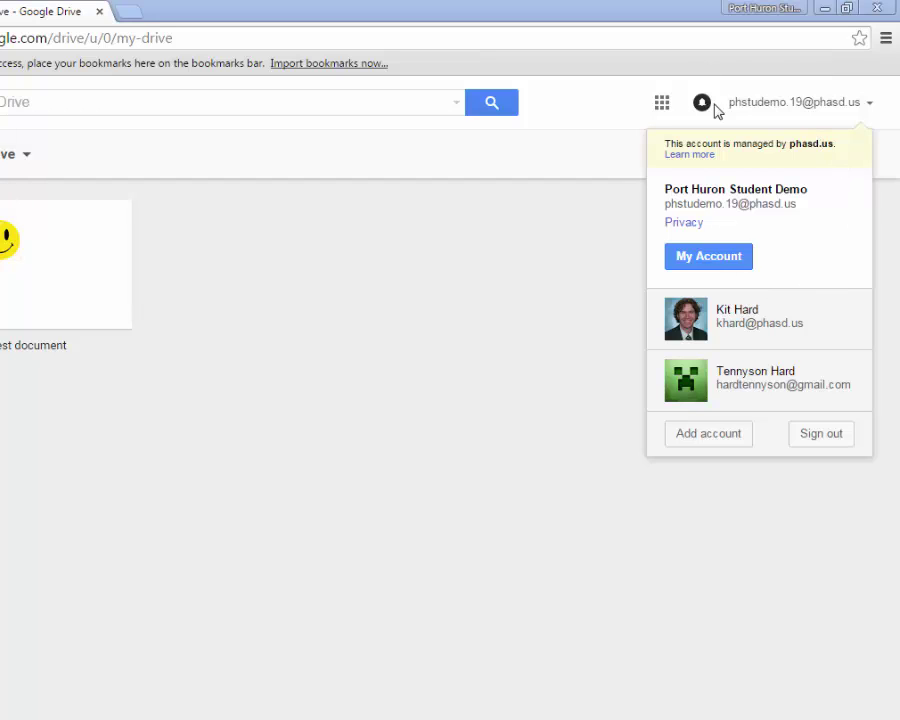
Start signing in an additional Google account from the Drive account list.
click(783, 105)
click(783, 105)
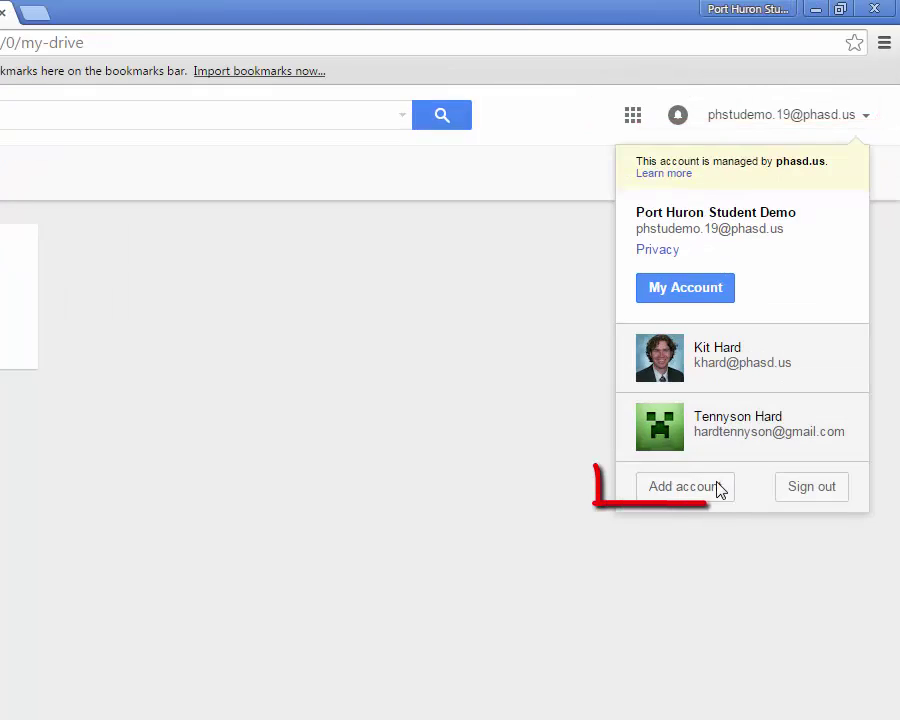
click(716, 487)
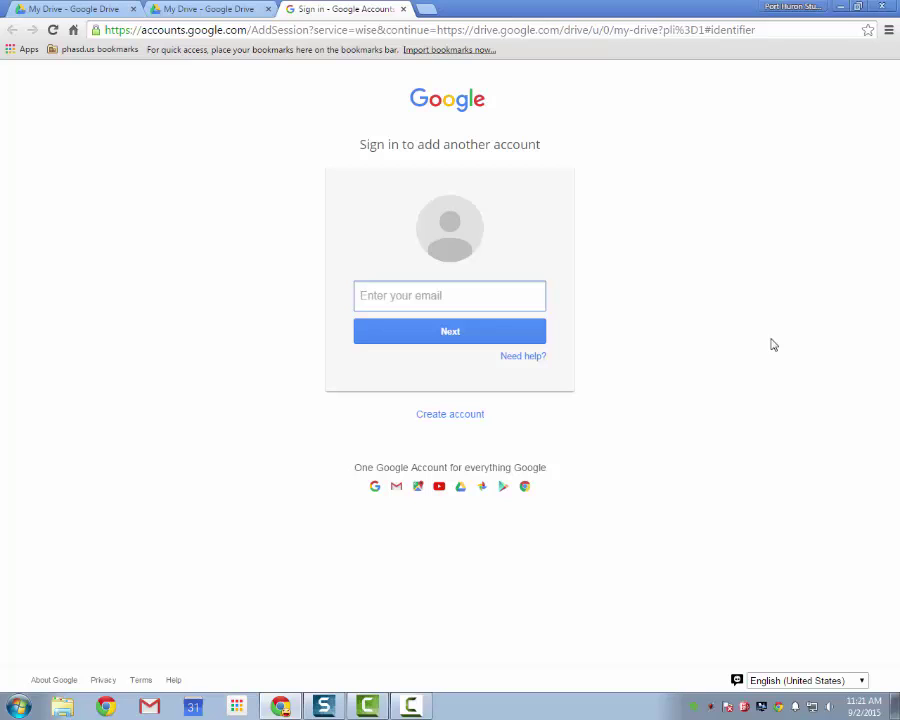
Open the work account's Drive in a new tab, then flip between it and the student Drive.
click(87, 8)
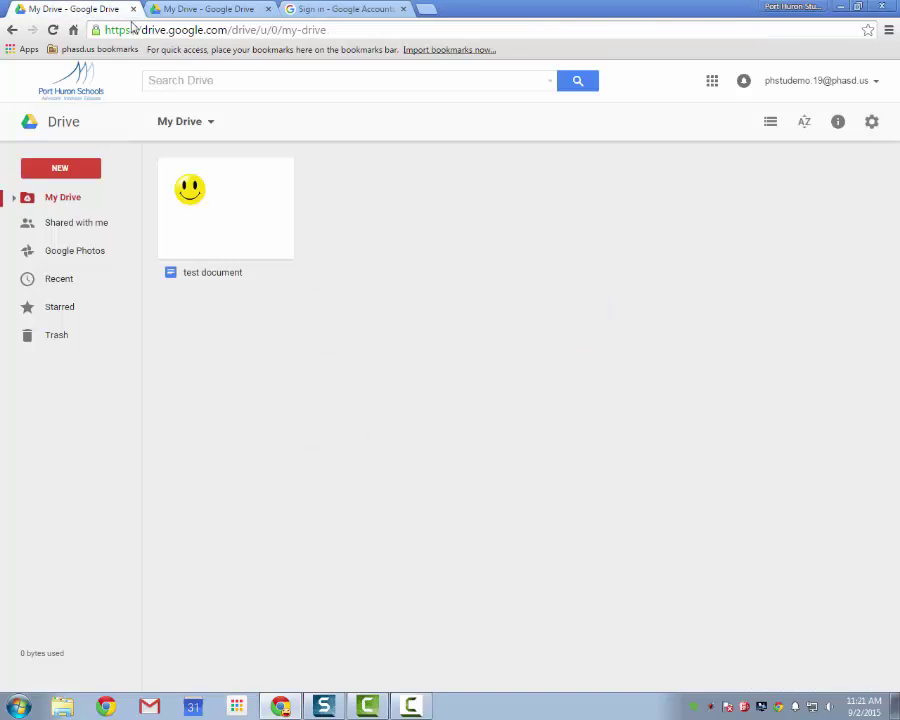
click(799, 84)
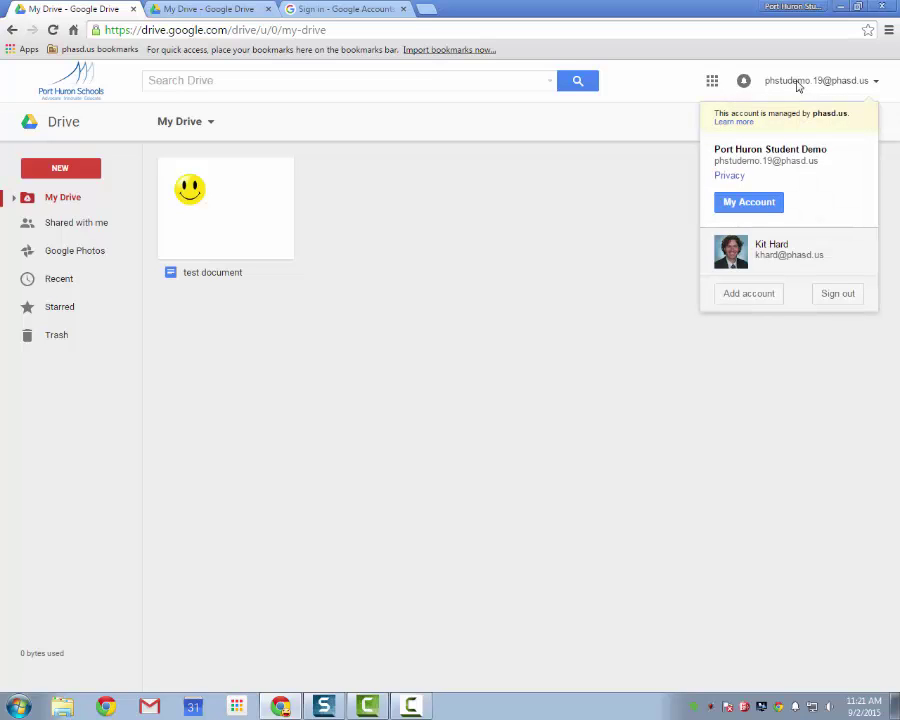
click(789, 257)
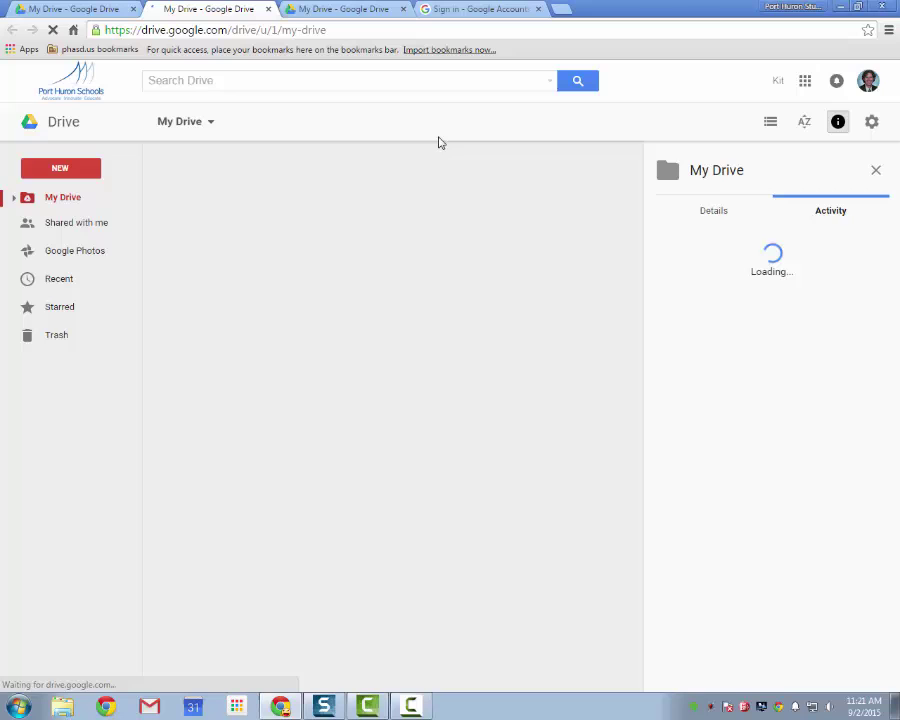
click(95, 10)
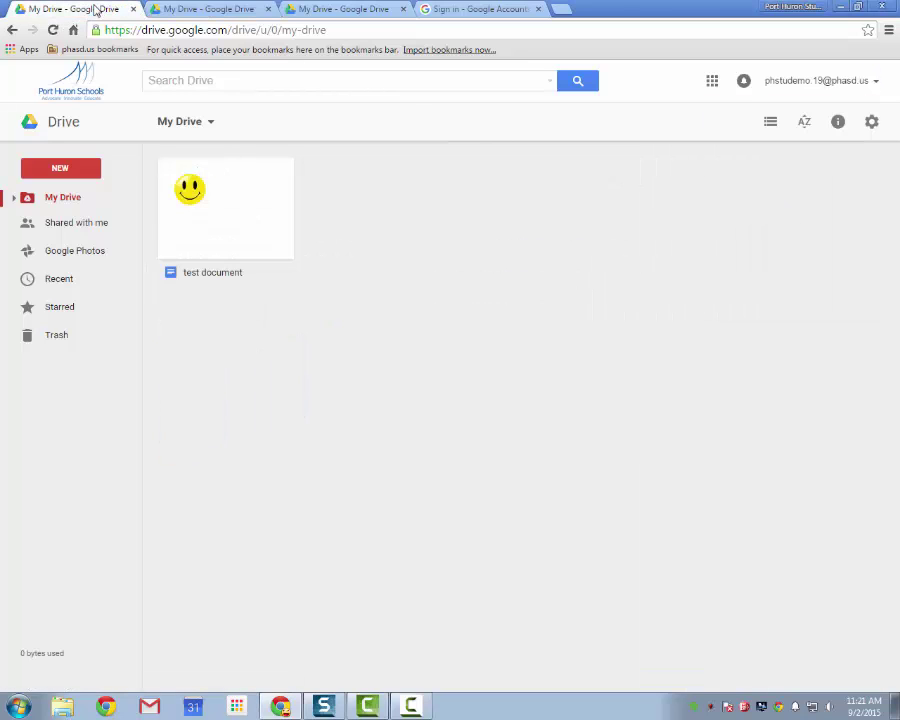
click(207, 10)
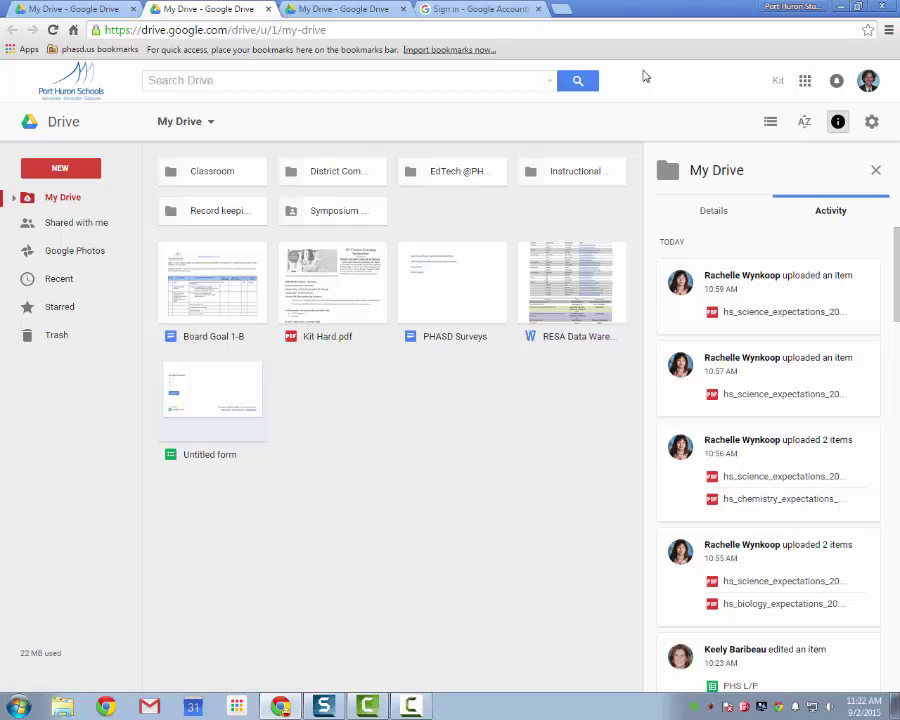
click(70, 12)
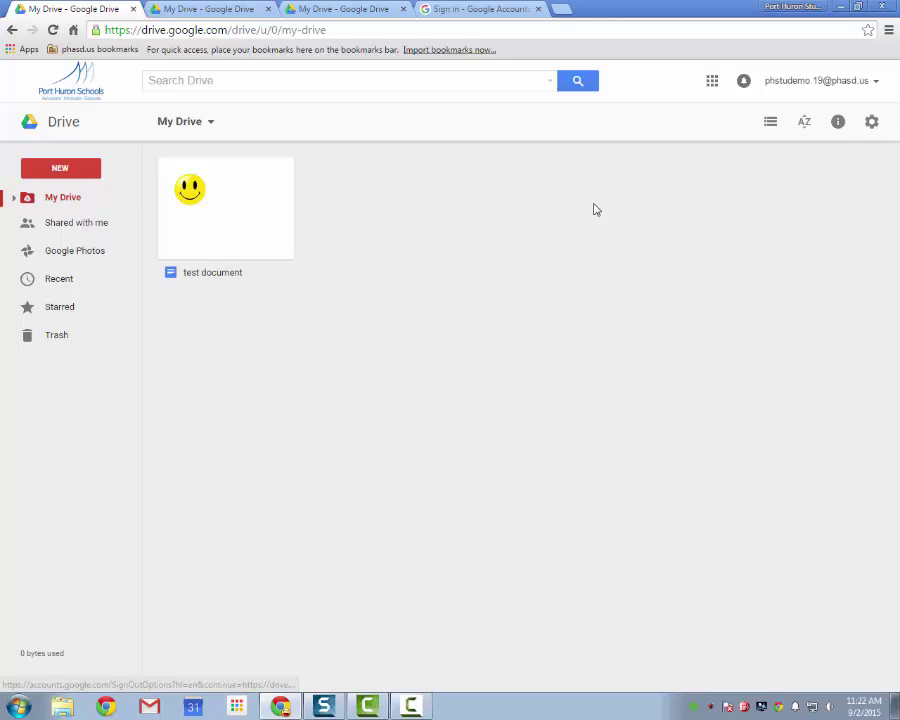
Create a new Google Docs document from the work Drive, then switch between it and the Drive tabs.
click(207, 10)
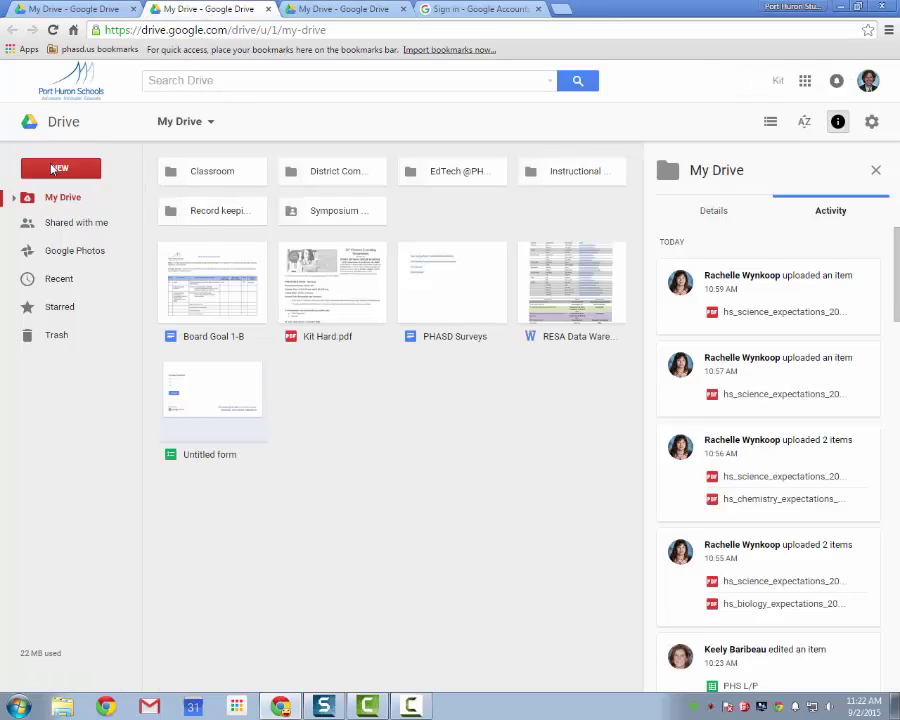
click(53, 169)
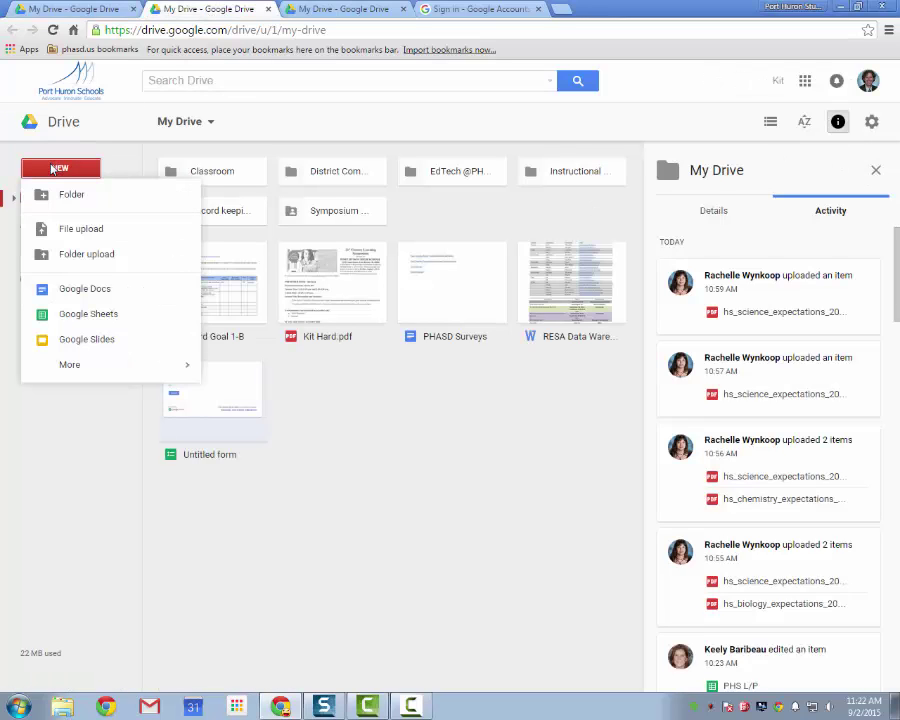
click(84, 289)
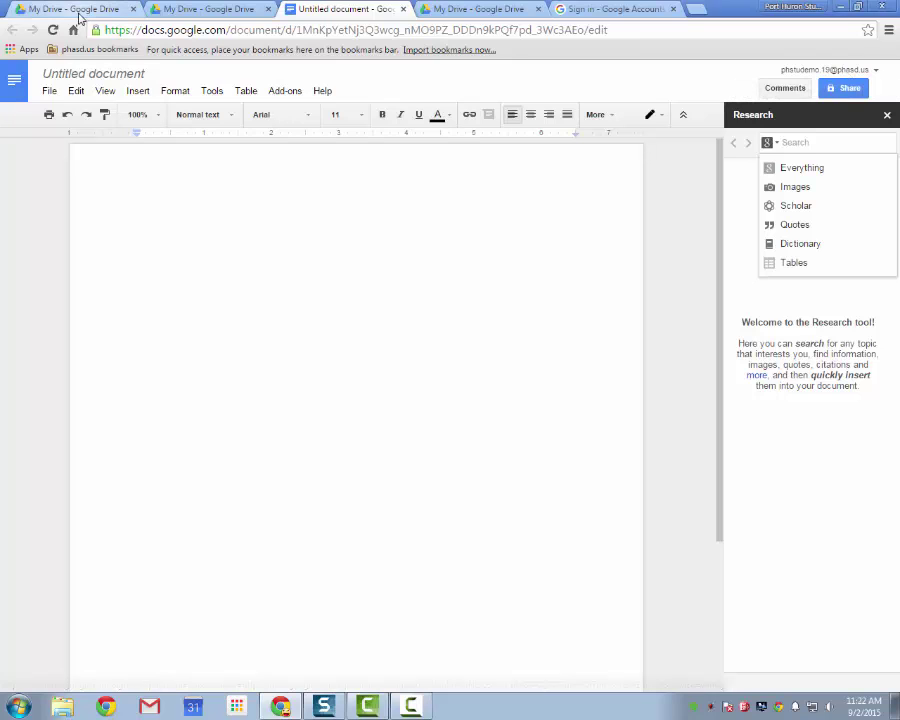
click(175, 10)
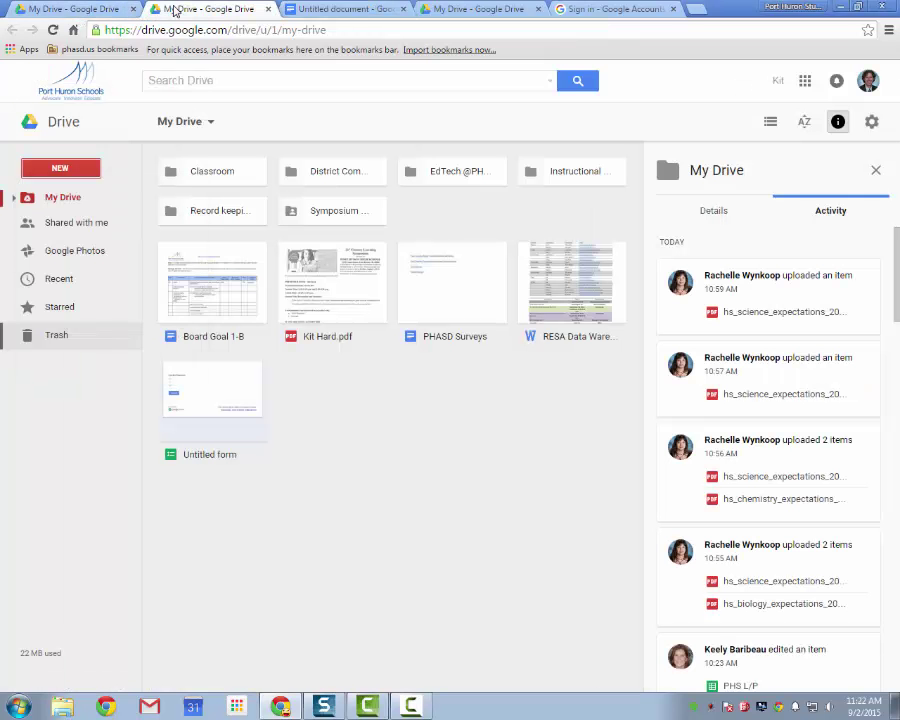
click(328, 10)
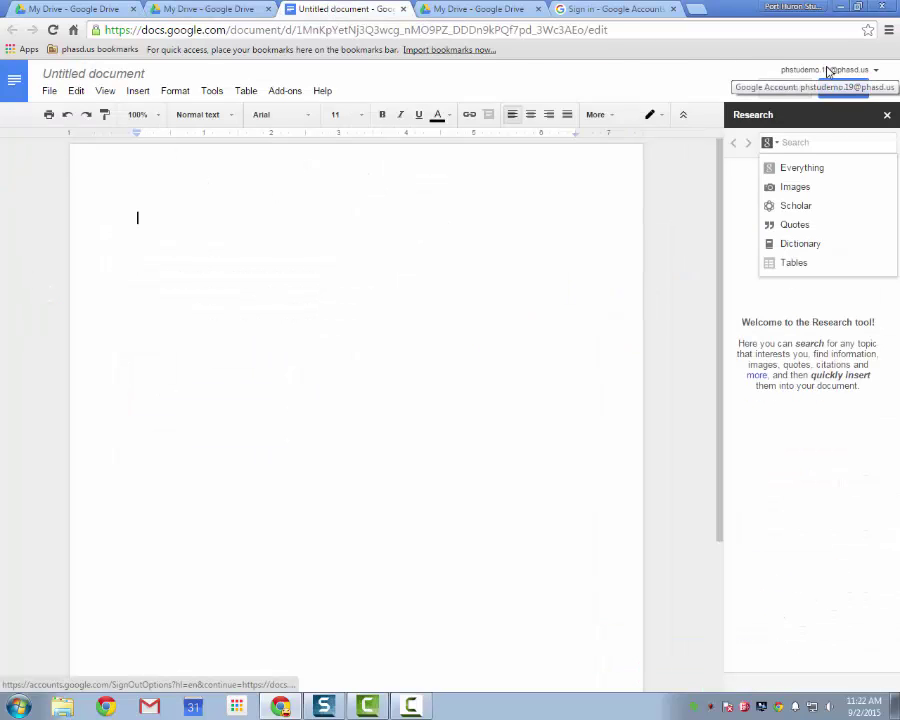
click(62, 10)
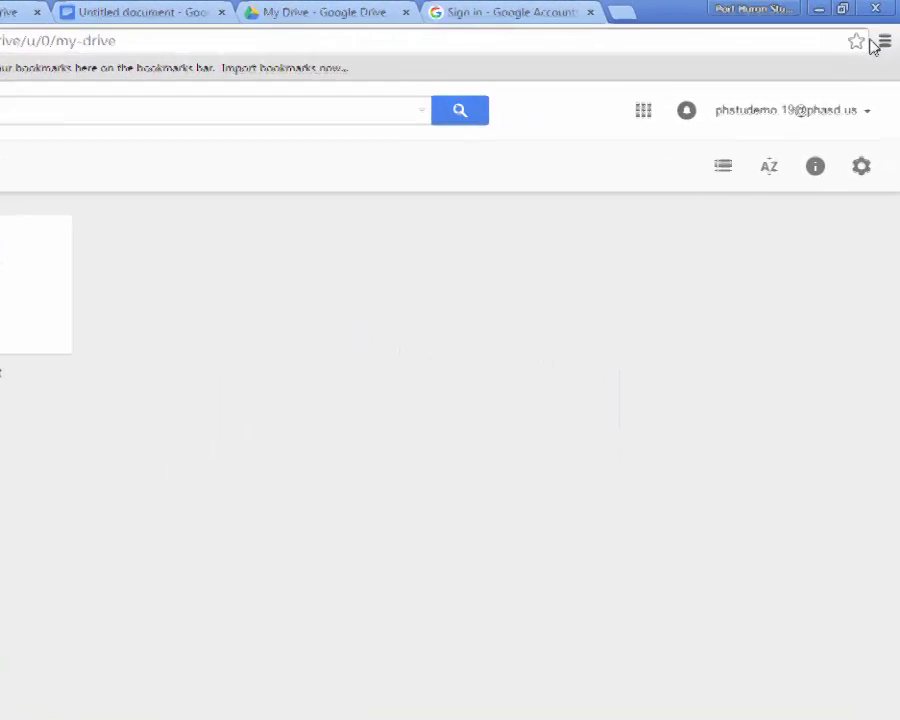
Remove the Work profile under People in Chrome Settings.
click(883, 42)
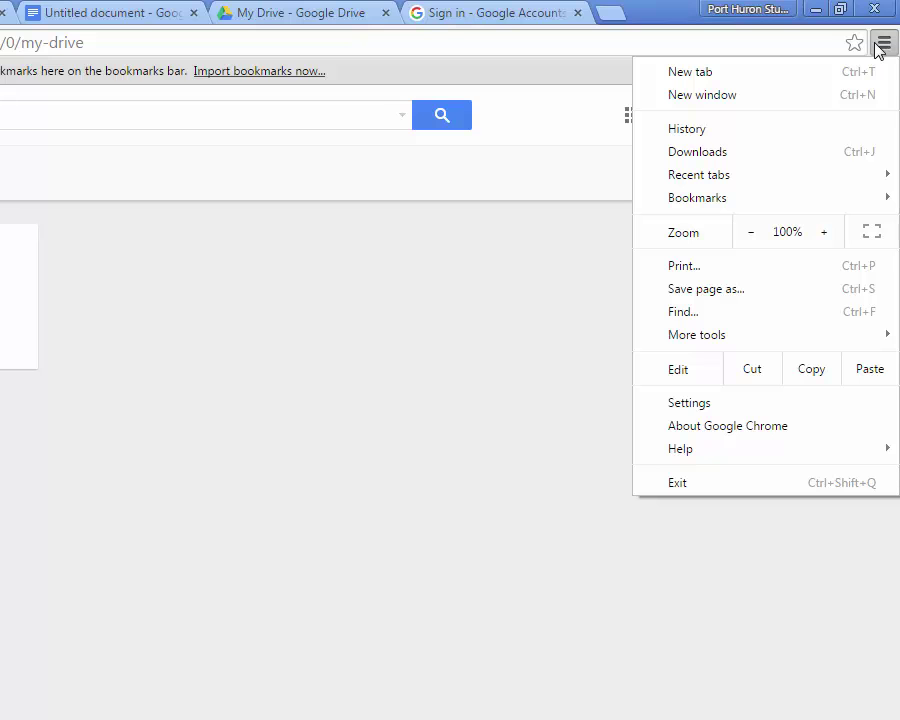
click(746, 405)
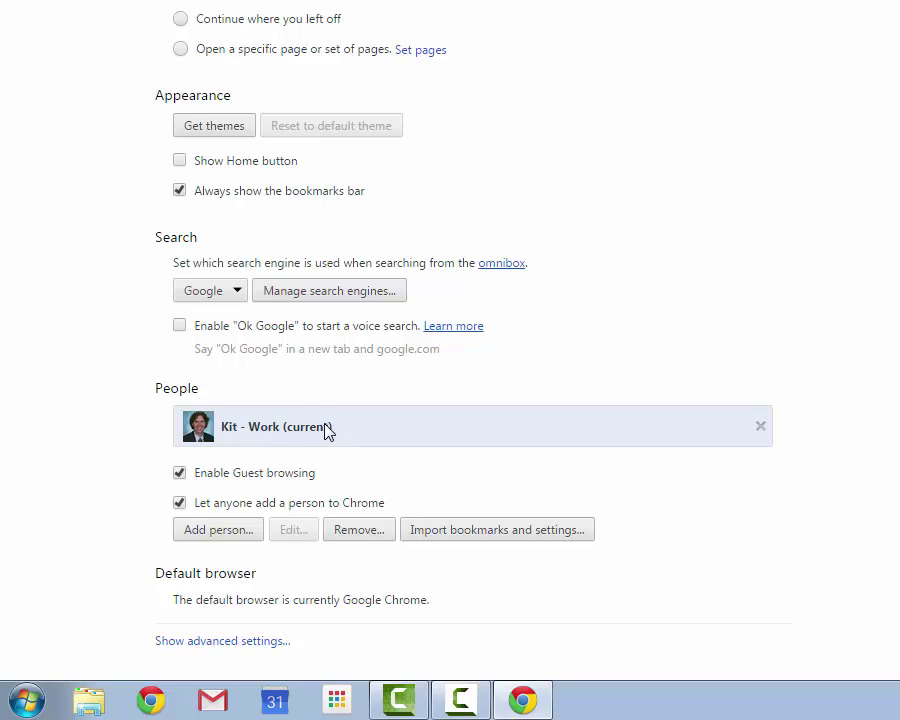
click(760, 428)
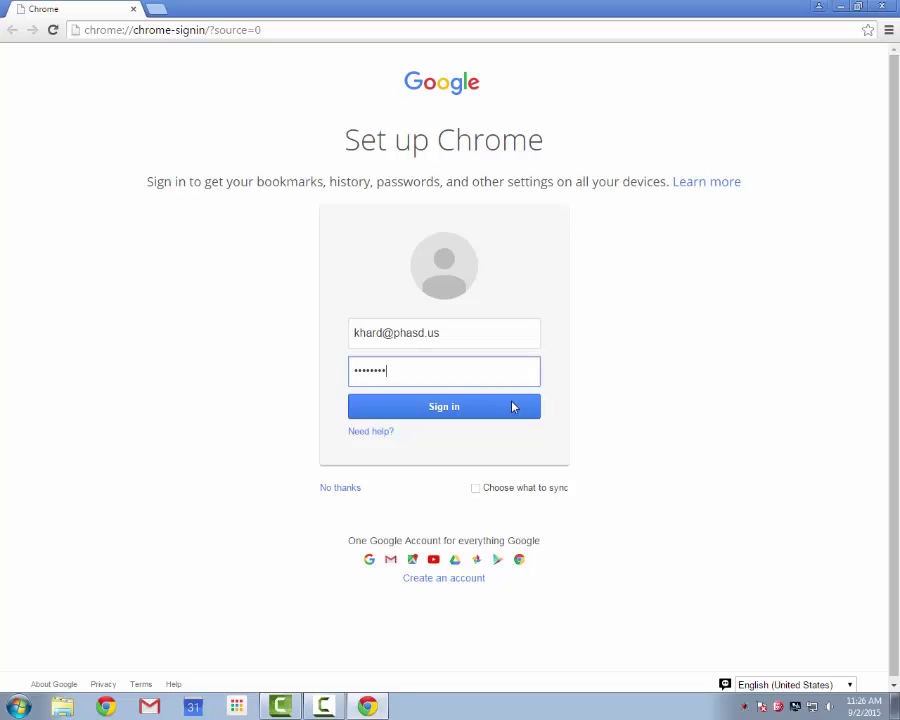
Sign the fresh profile into the work account, link its Chrome data, and dismiss the confirmation.
click(512, 406)
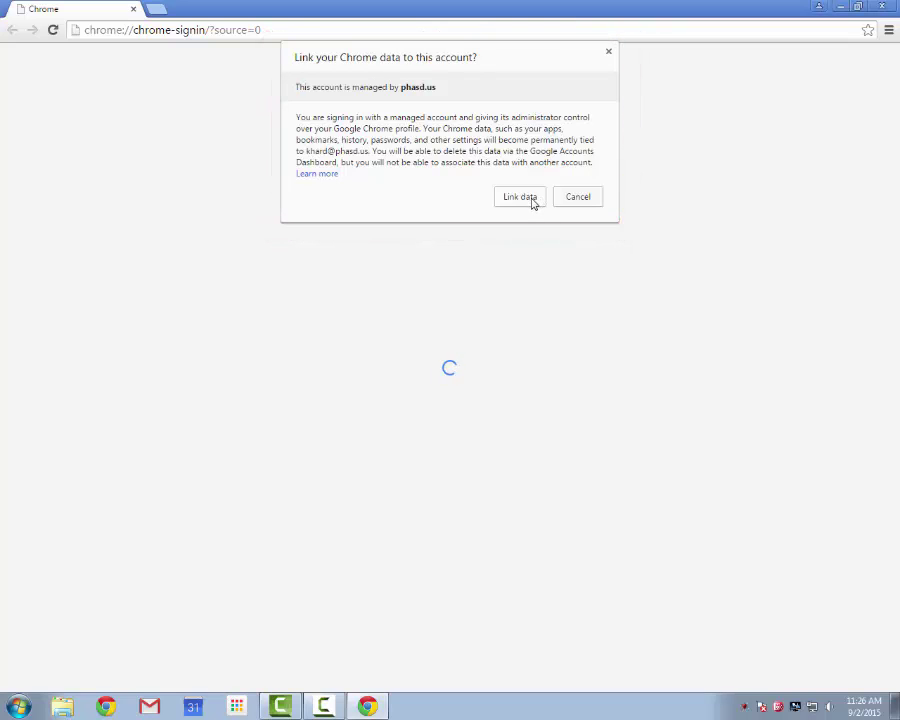
click(532, 199)
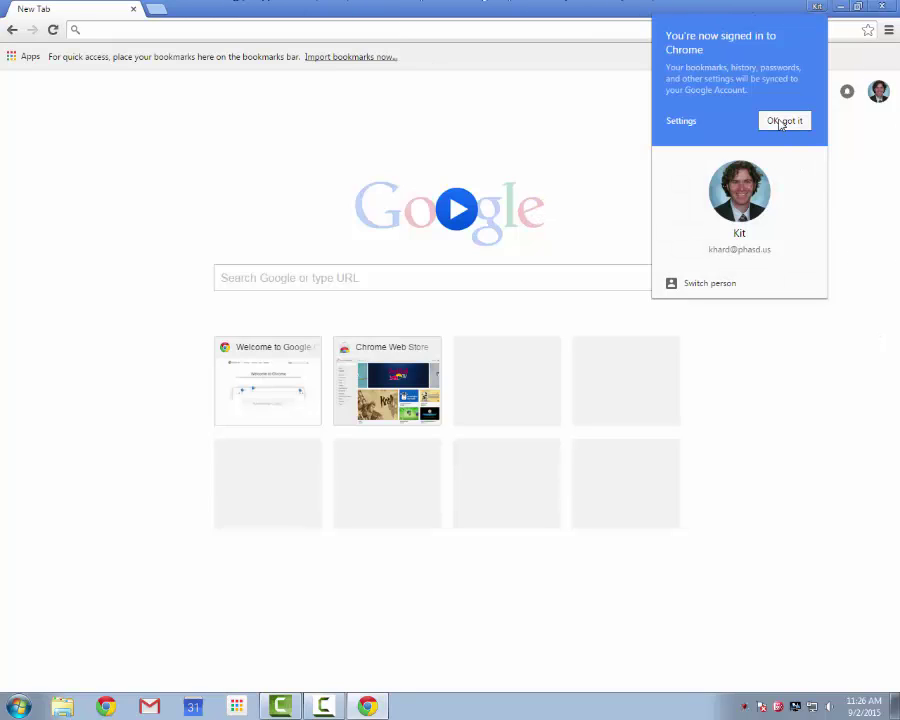
click(780, 122)
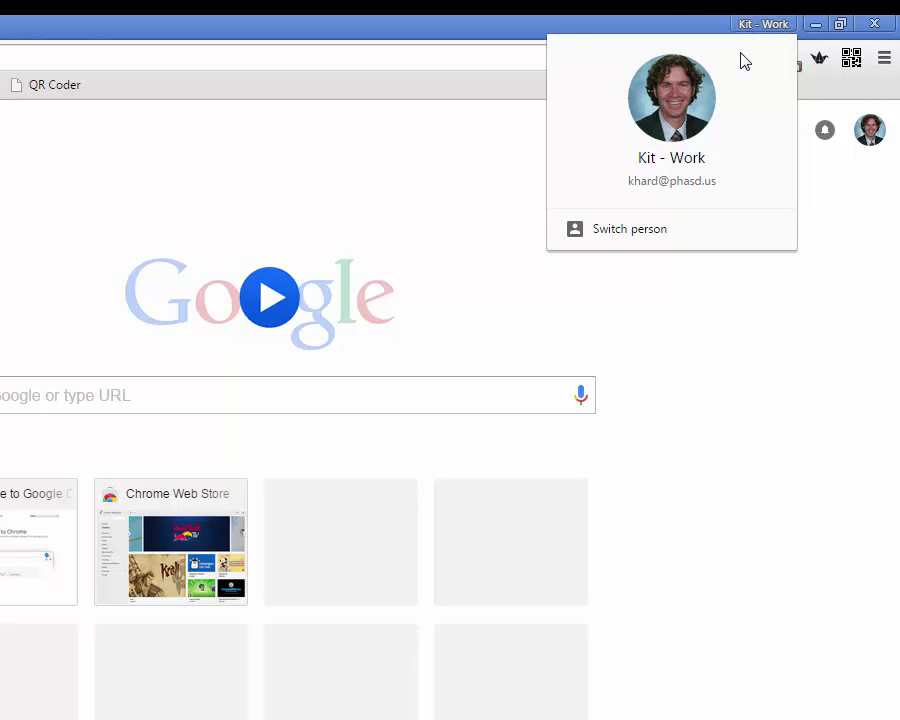
mouse_move(718, 156)
Sign in with the student school account, choose Link data, and dismiss the confirmation.
click(640, 229)
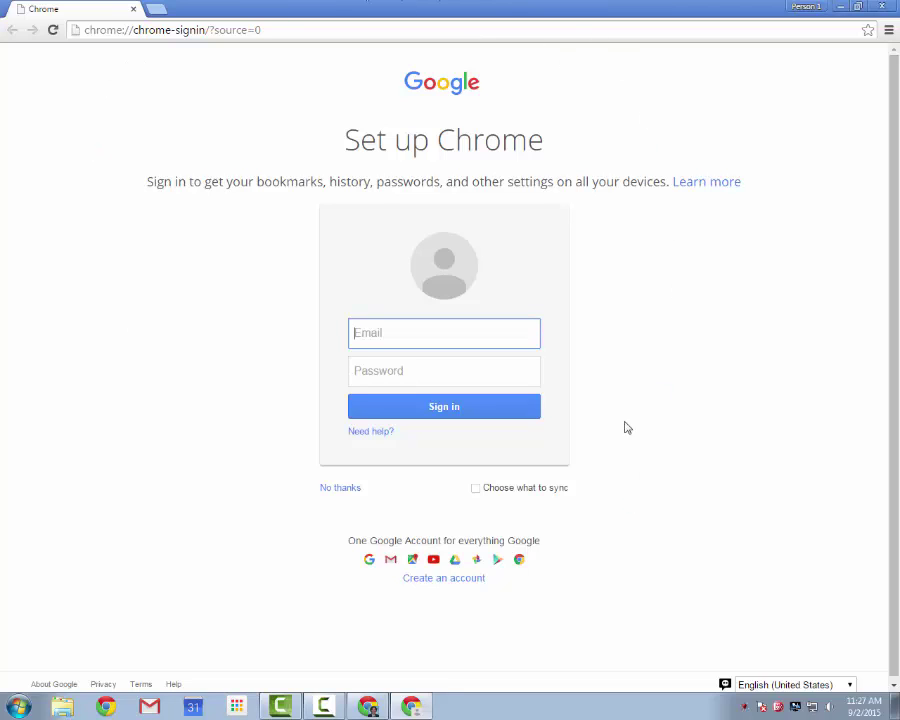
mouse_move(366, 709)
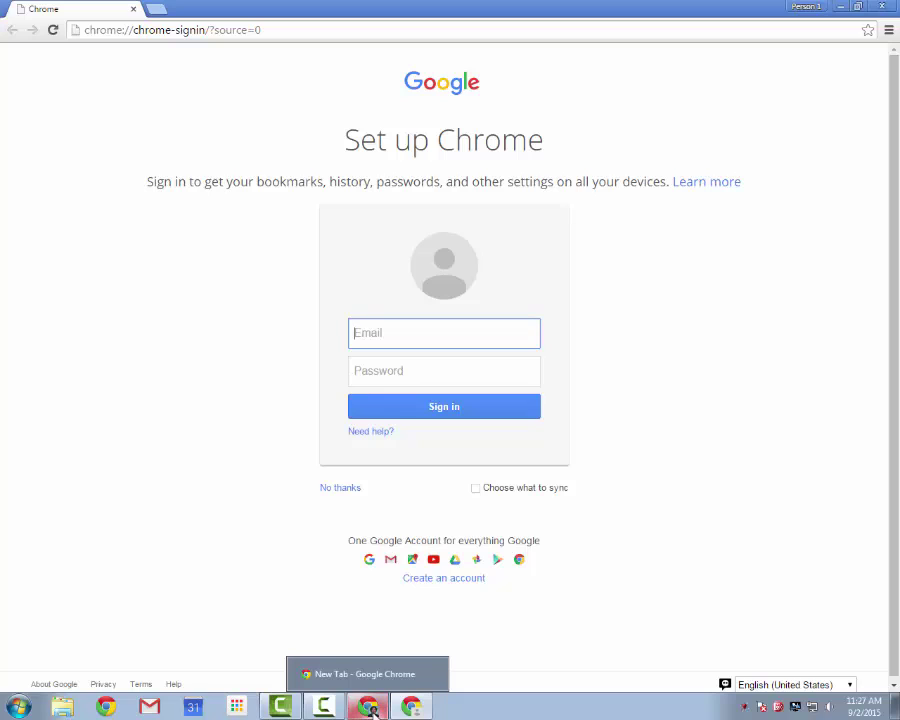
mouse_move(415, 709)
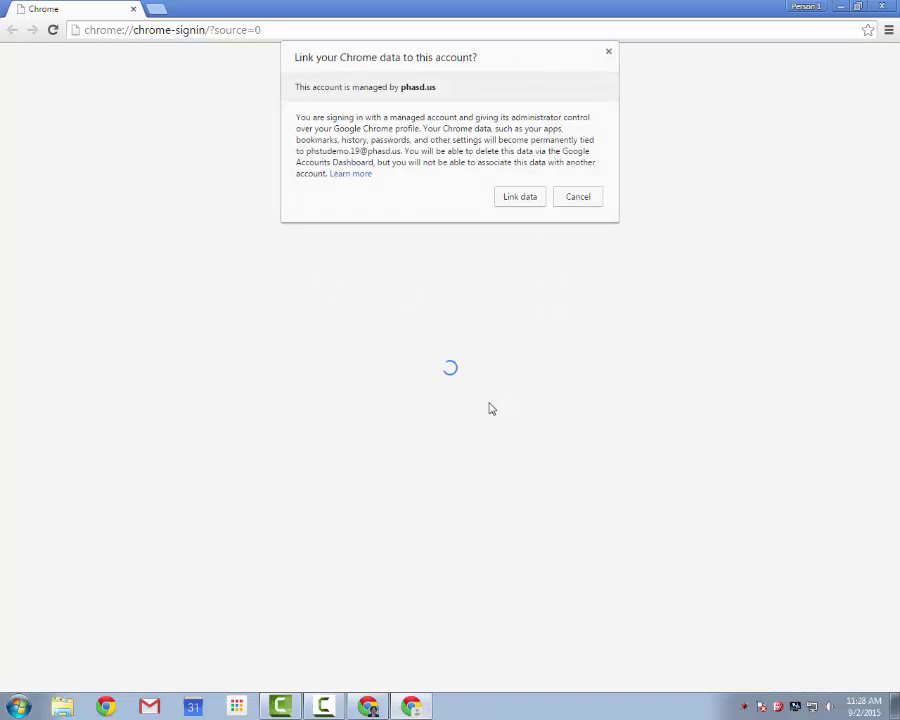
click(515, 198)
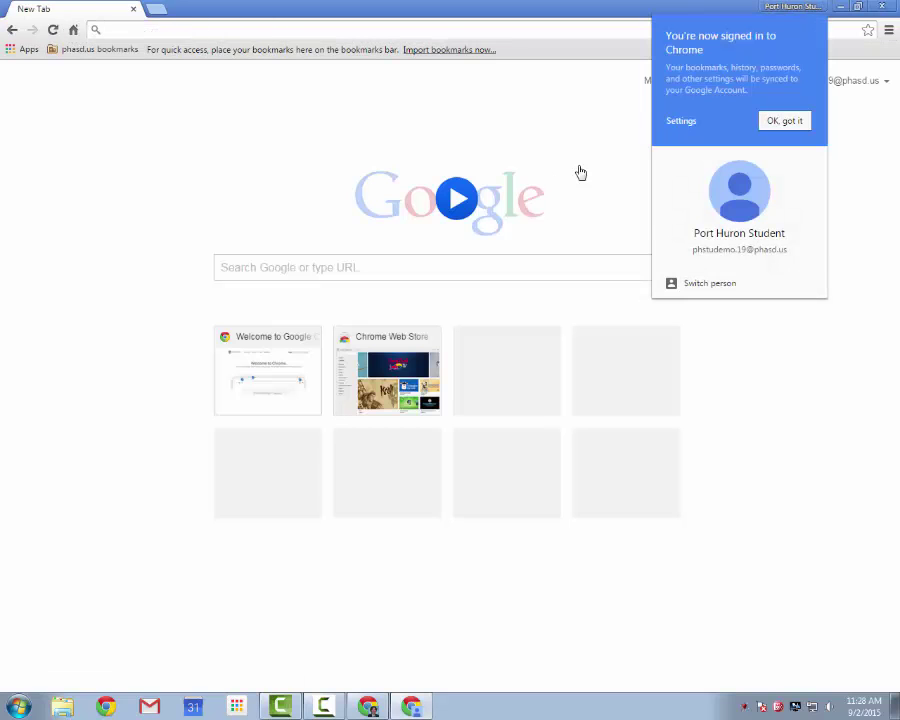
click(785, 121)
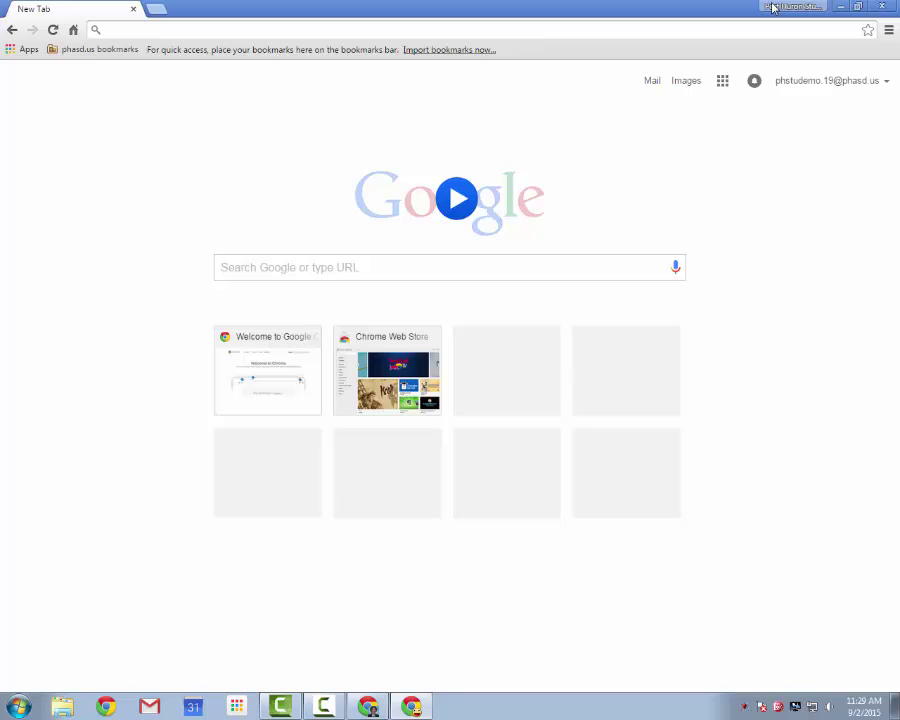
Use Switch person to open the work profile window, then reopen the Port Huron Student window.
click(794, 7)
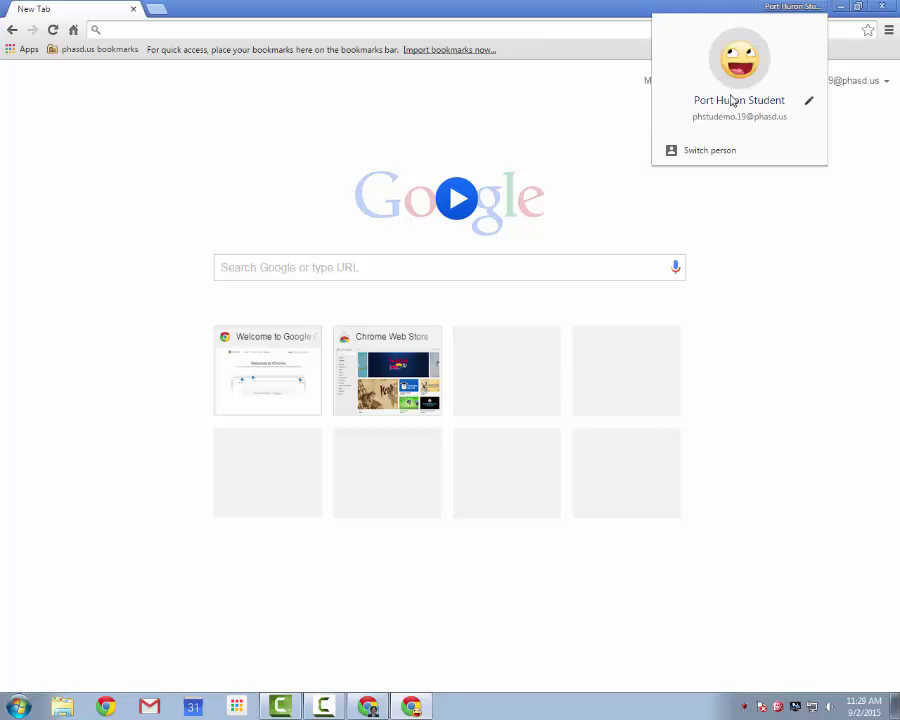
click(710, 151)
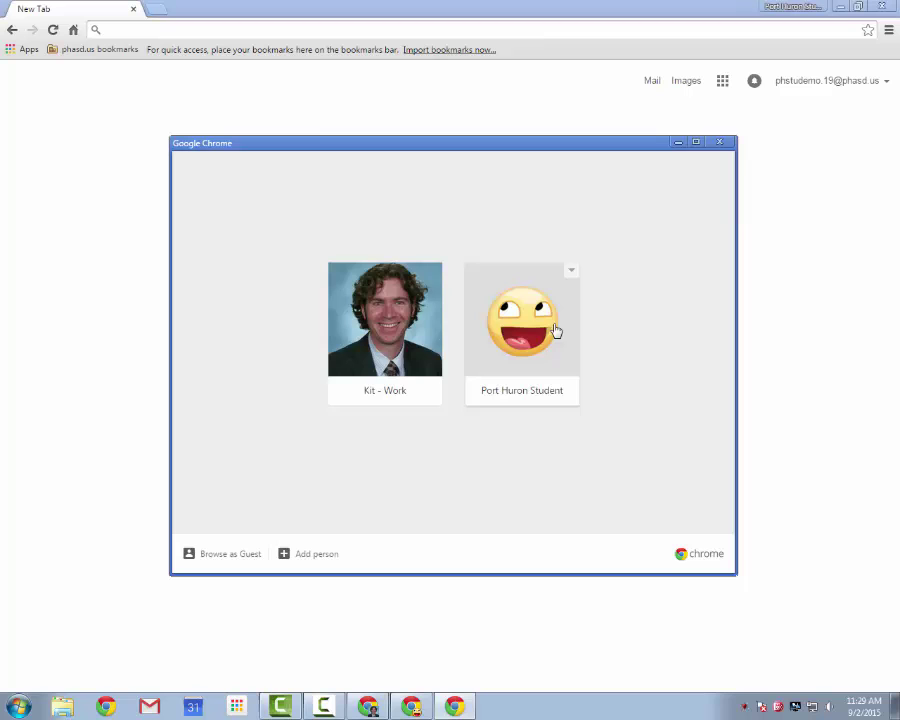
click(401, 305)
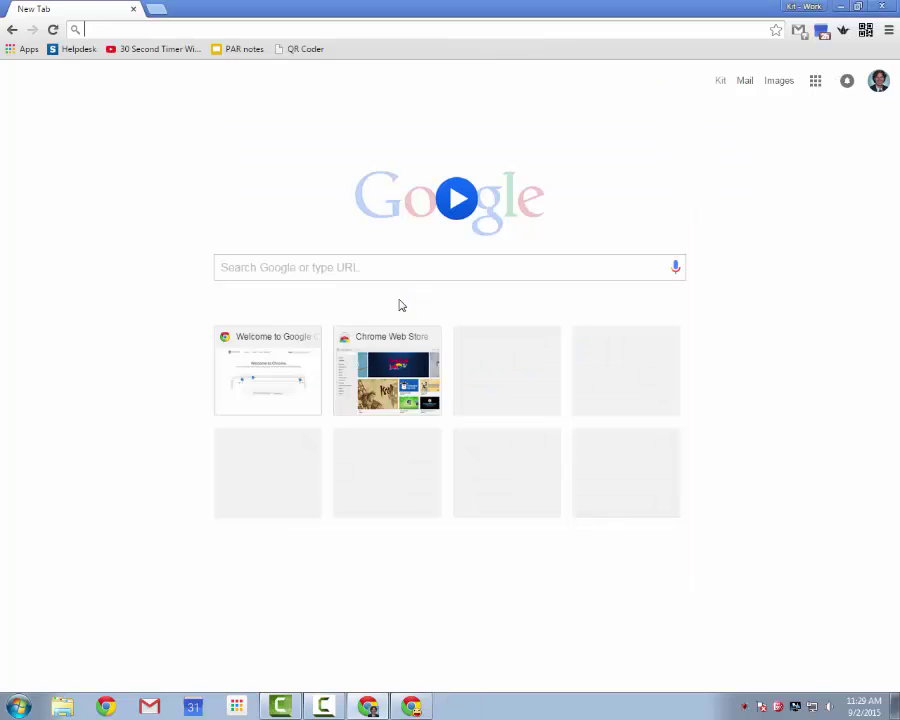
click(815, 9)
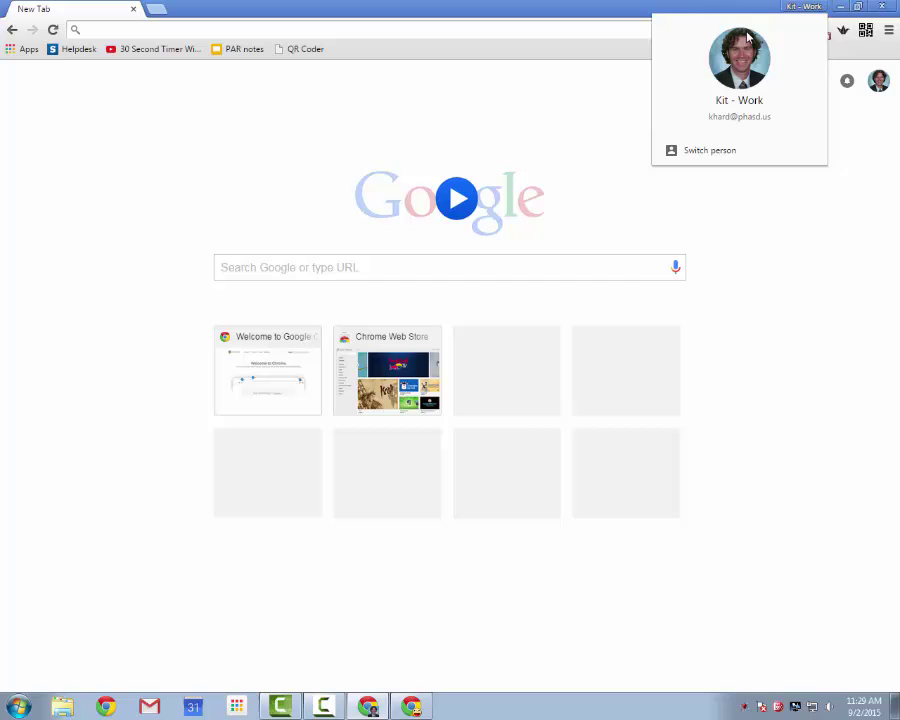
click(685, 149)
click(512, 338)
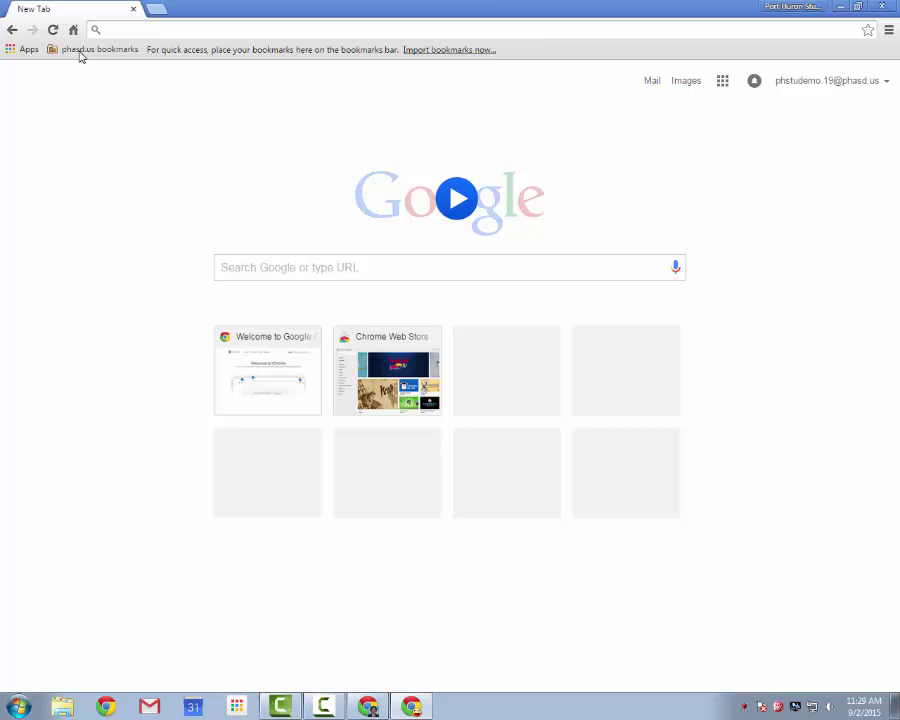
Create a blank Google Docs document from Google Drive in the student profile.
click(20, 49)
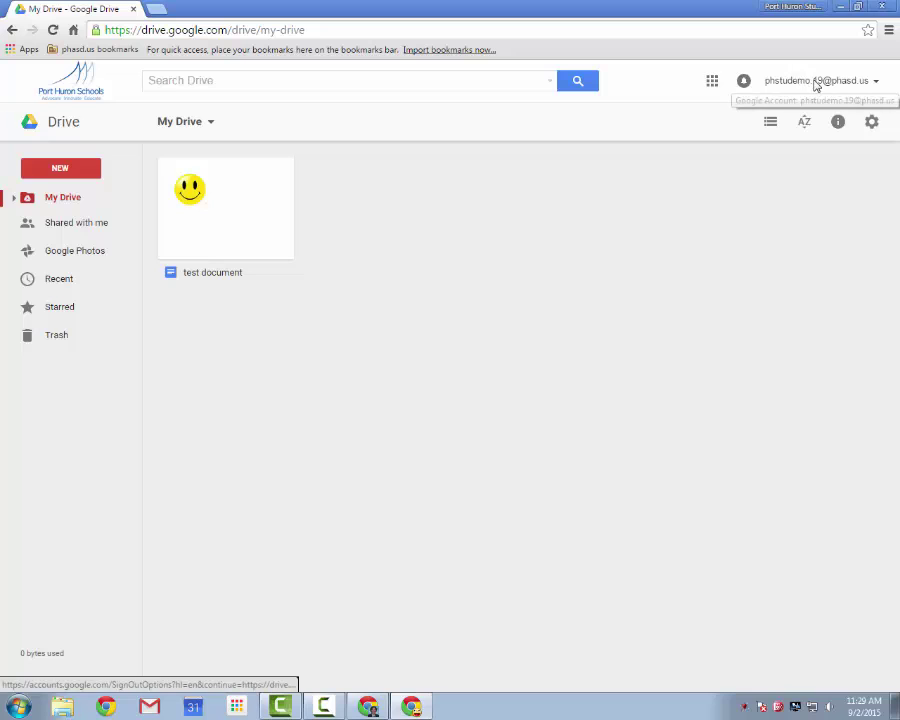
click(60, 168)
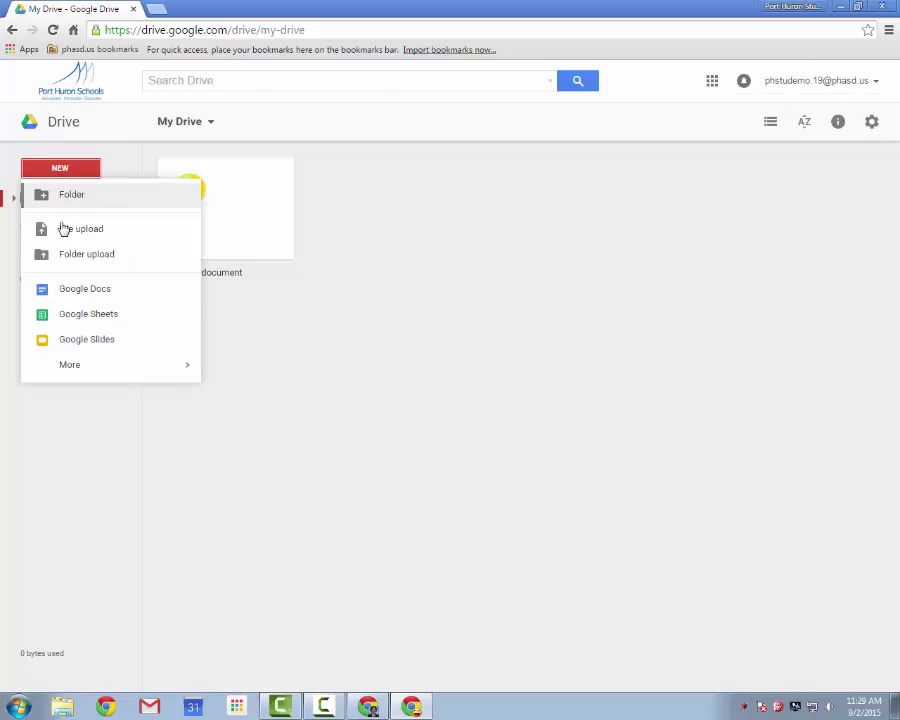
click(74, 292)
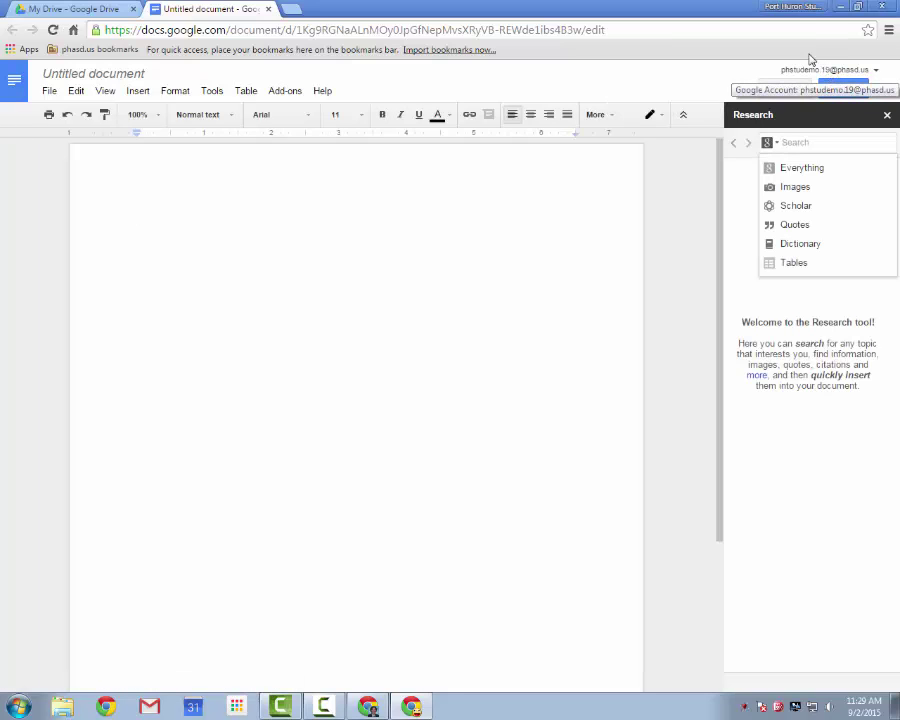
In the work profile's window, open Google Drive from Apps and create a new Google Docs document.
click(785, 10)
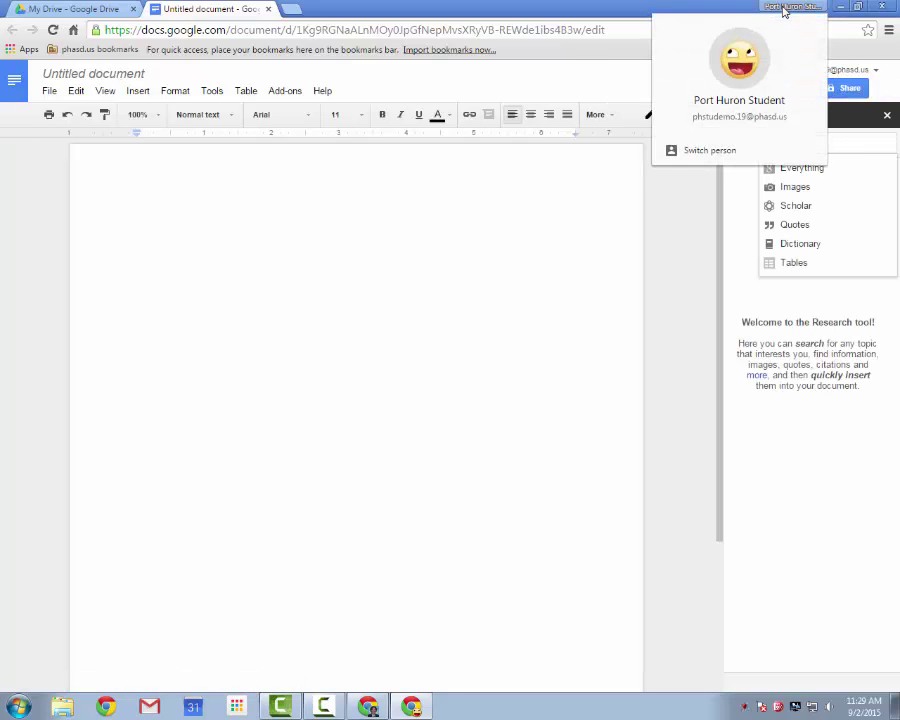
click(705, 153)
click(385, 330)
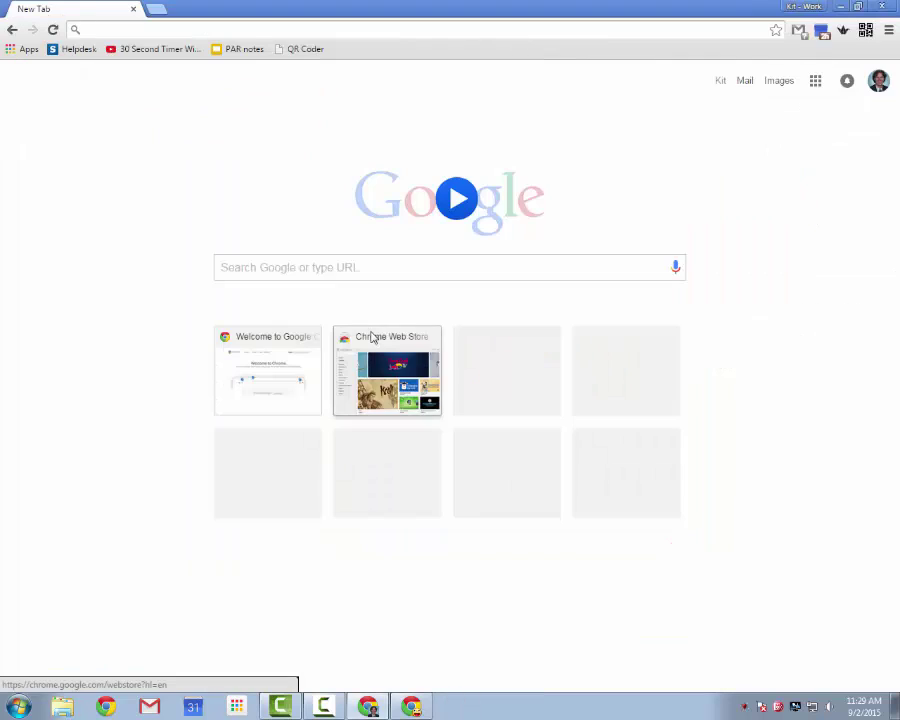
click(15, 50)
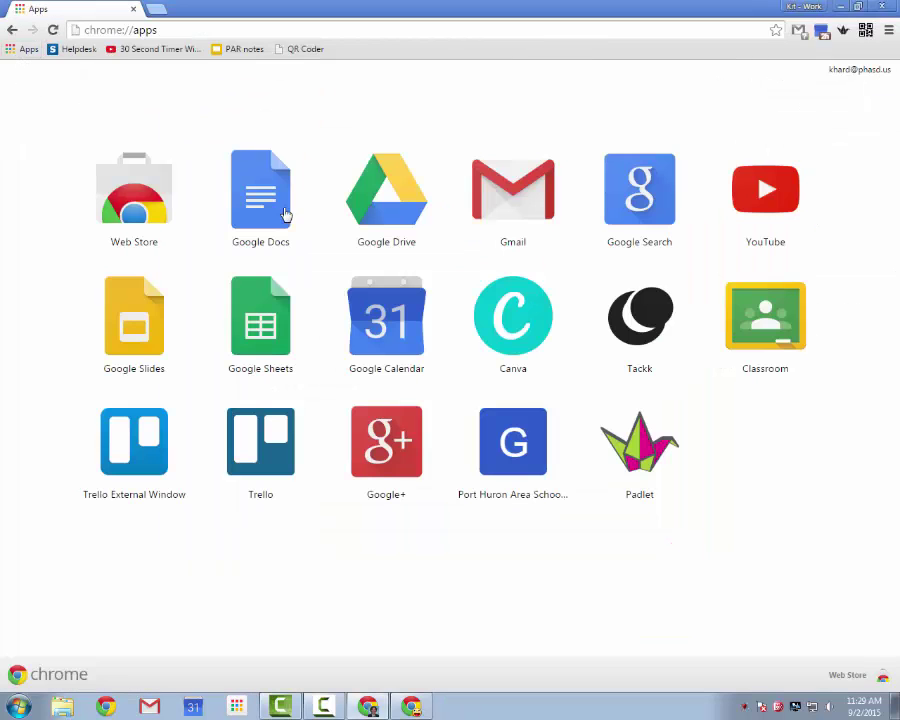
click(408, 231)
click(86, 168)
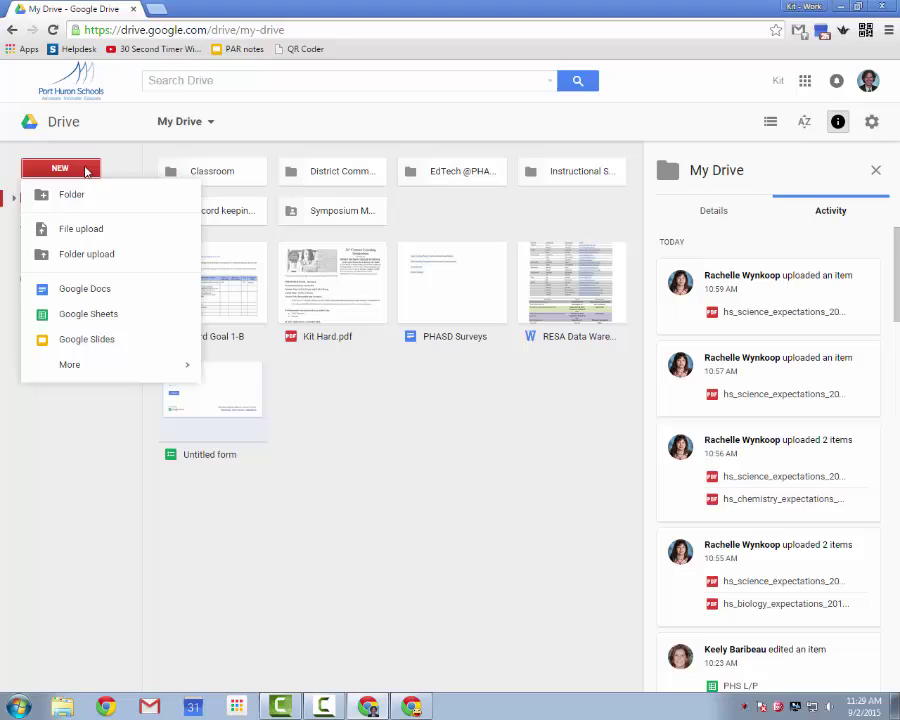
click(84, 289)
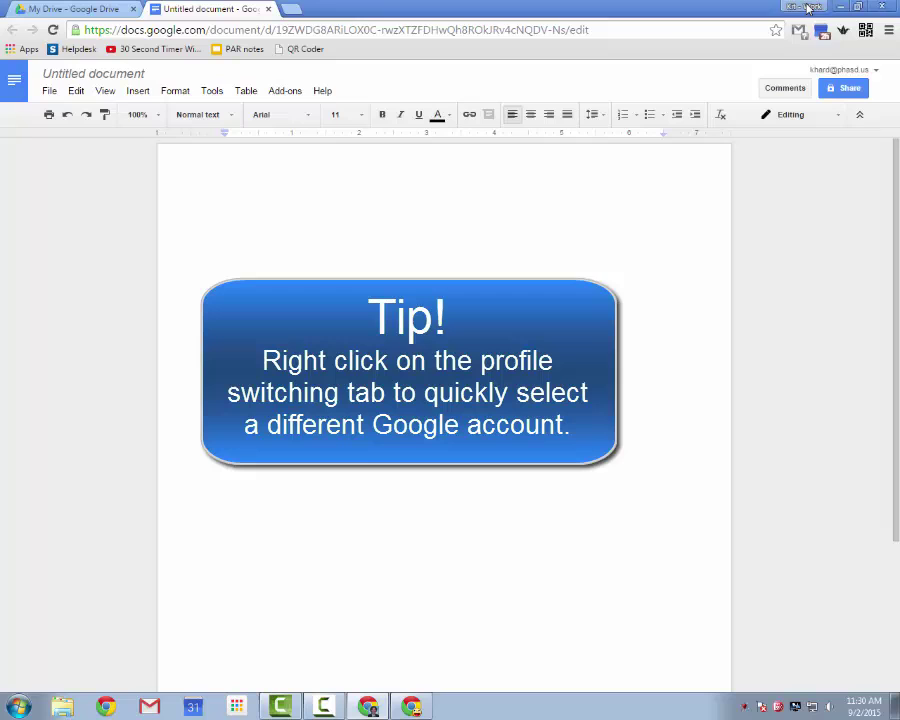
Go back to the student profile's untitled document and check its account card shows the student account.
right_click(808, 8)
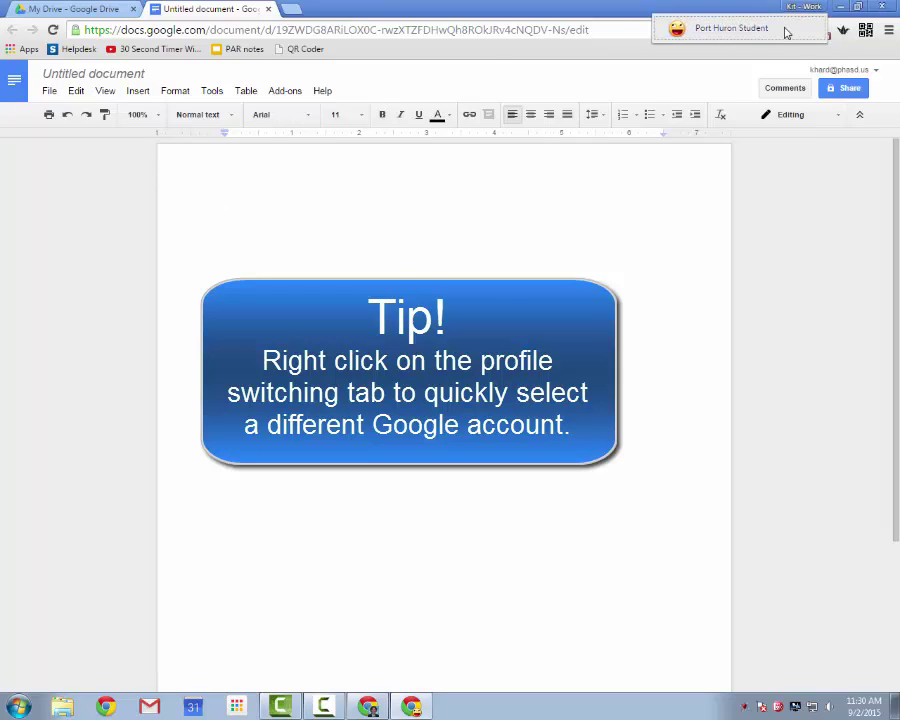
click(786, 32)
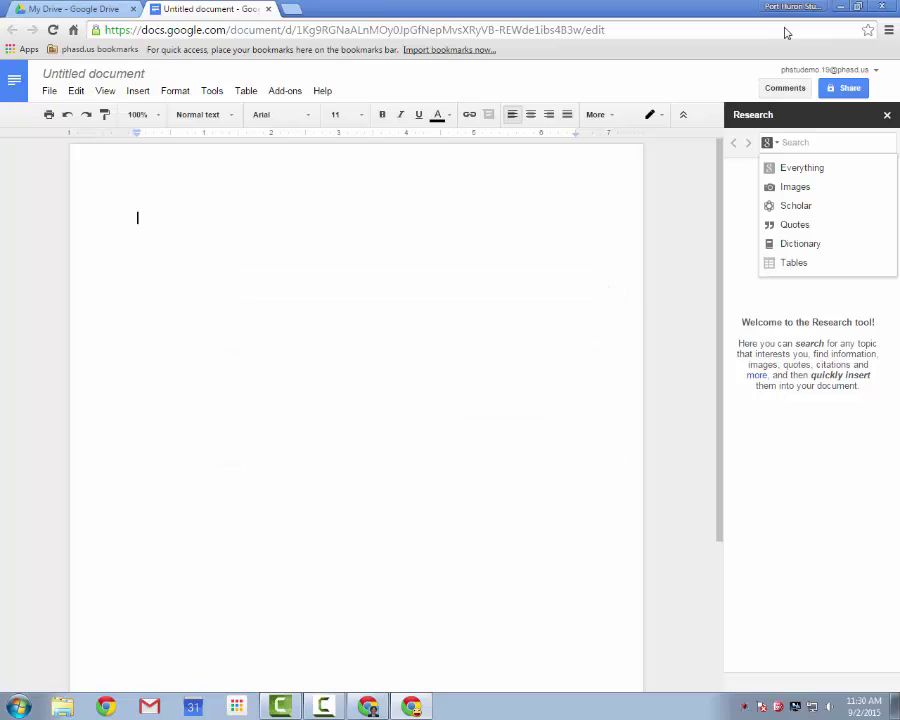
click(795, 7)
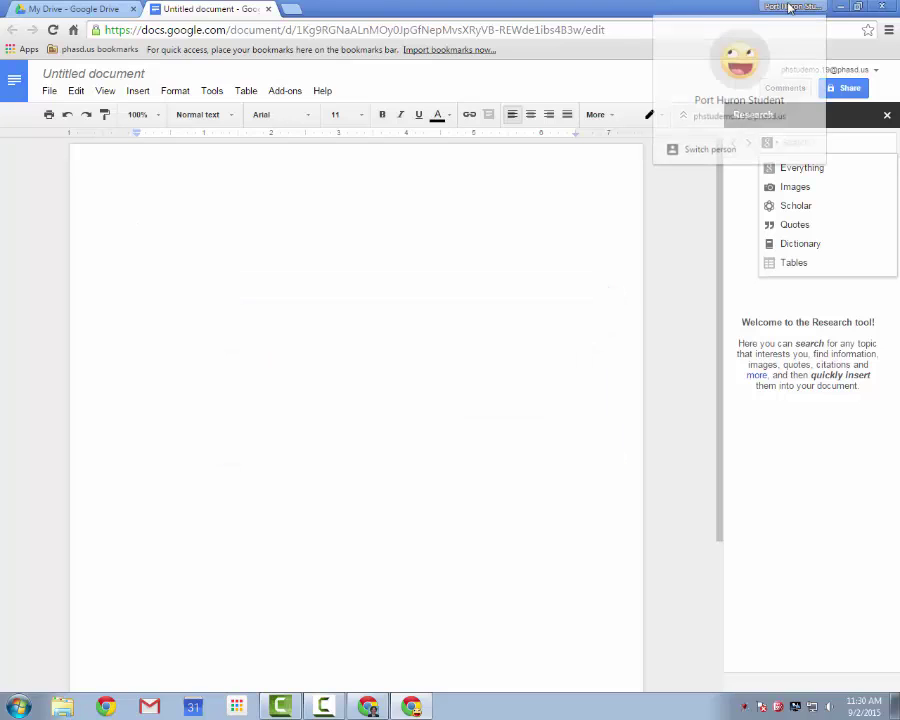
click(706, 151)
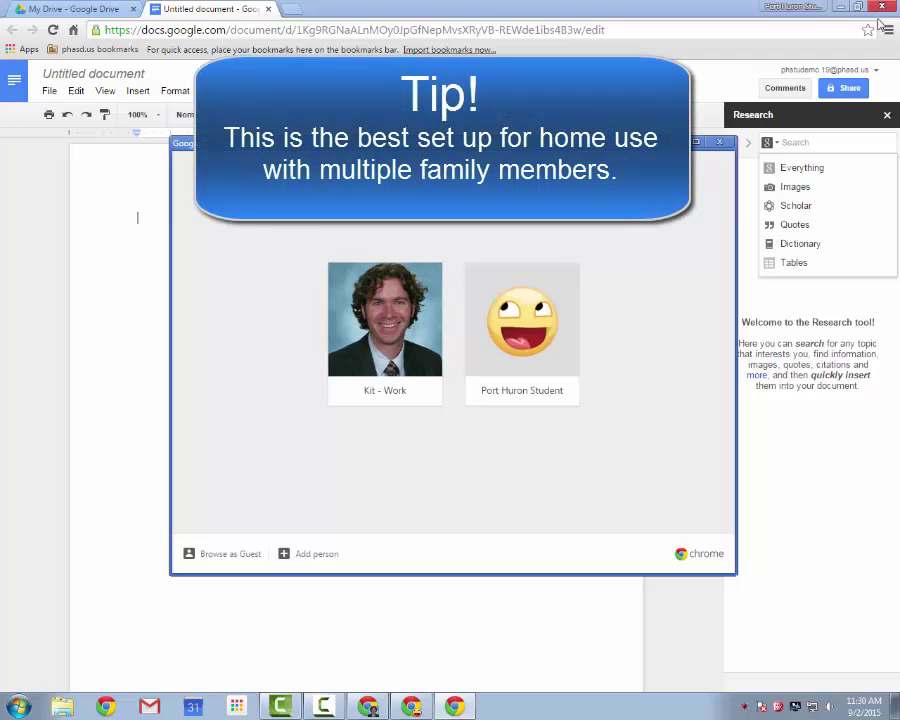
click(826, 70)
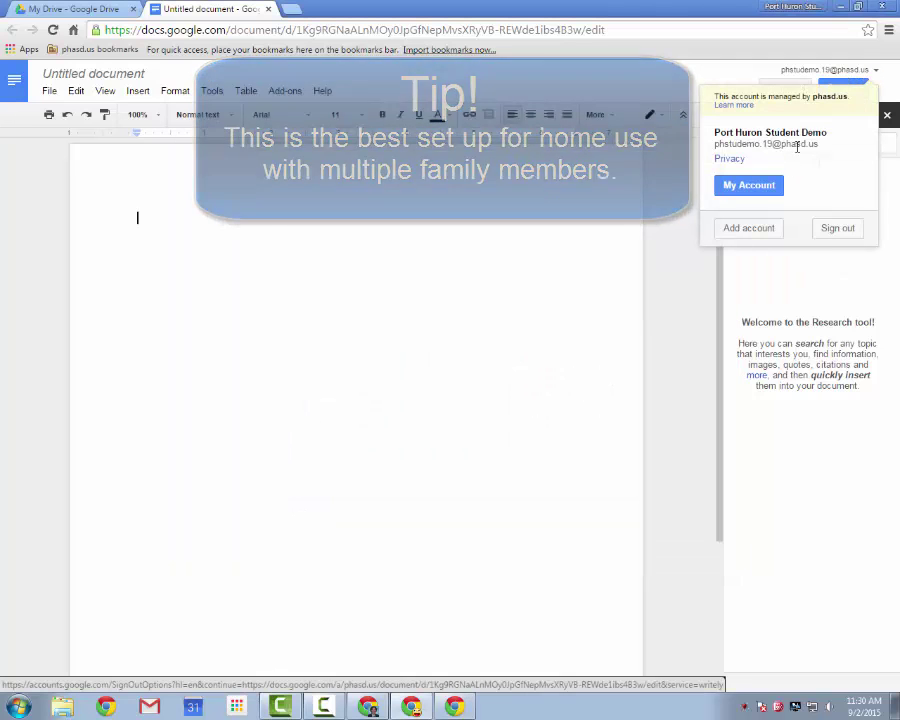